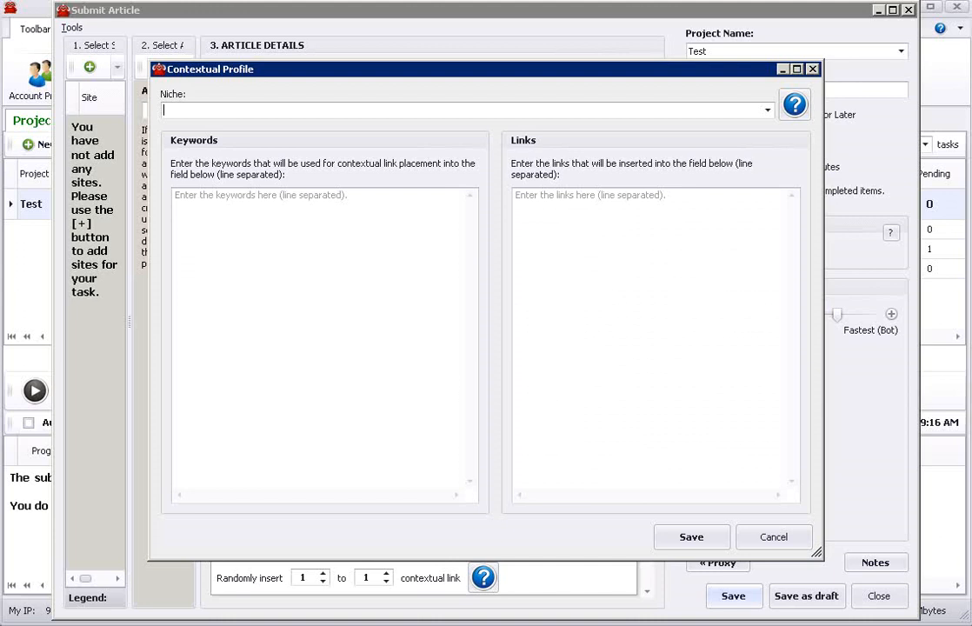
pyautogui.moveTo(367, 72); pyautogui.dragTo(367, 107)
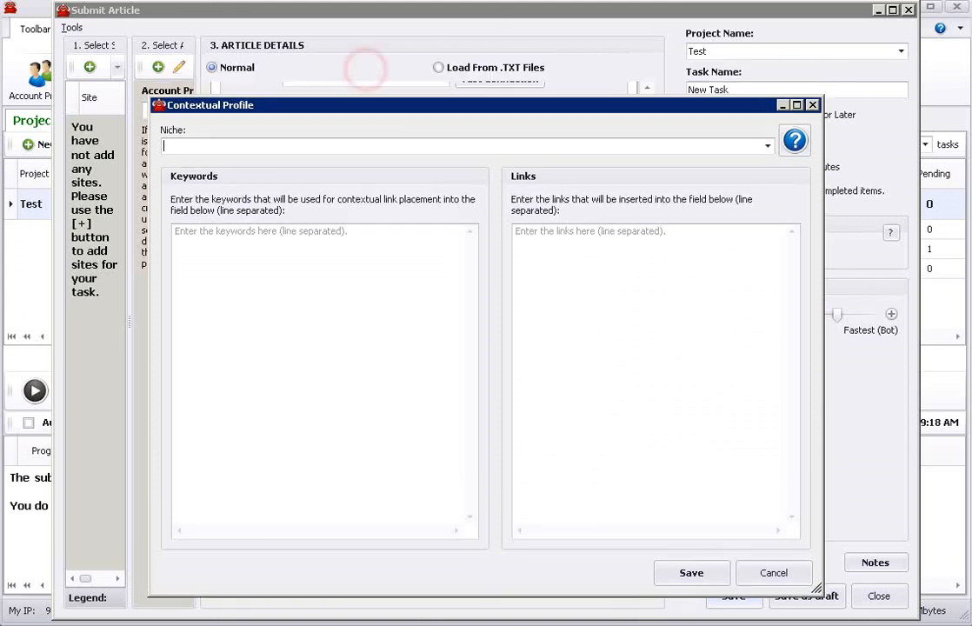
pyautogui.click(466, 104)
pyautogui.moveTo(466, 105); pyautogui.dragTo(469, 69)
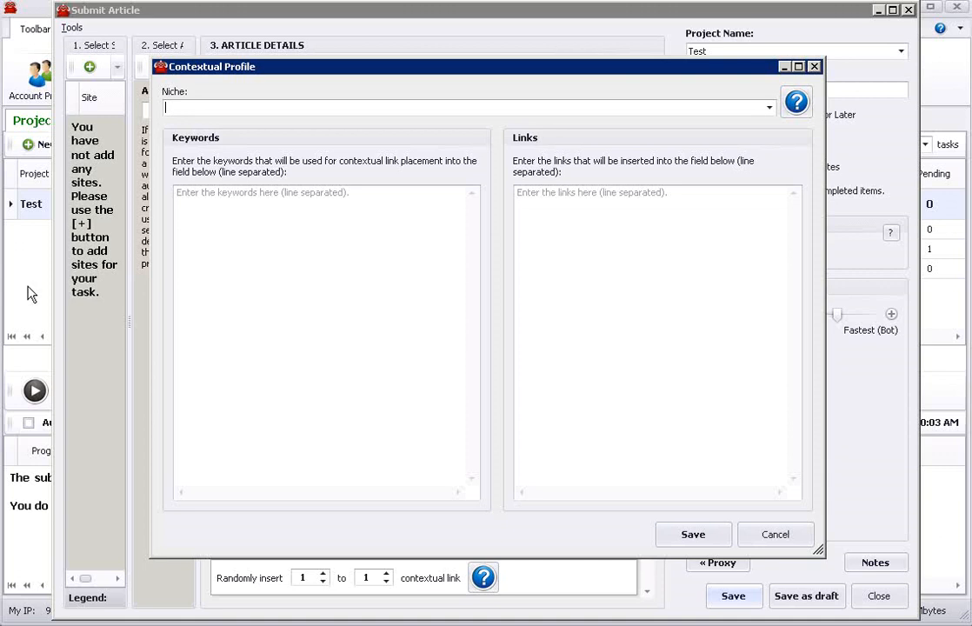
# Paste keyword 1 through keyword 5, one per line, as the contextual profile's keywords
pyautogui.click(191, 192)
pyautogui.rightClick(178, 187)
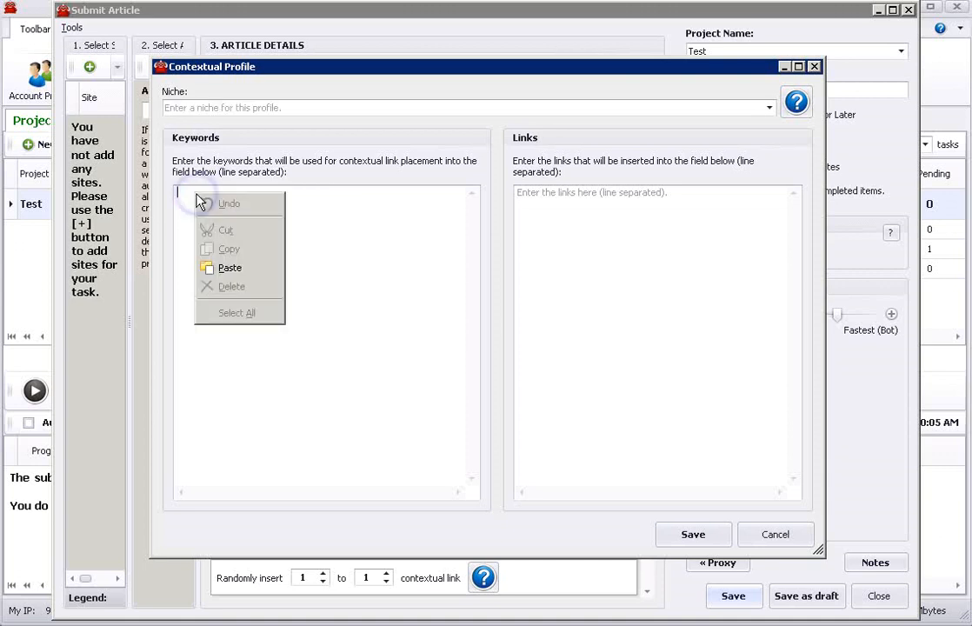
pyautogui.click(233, 269)
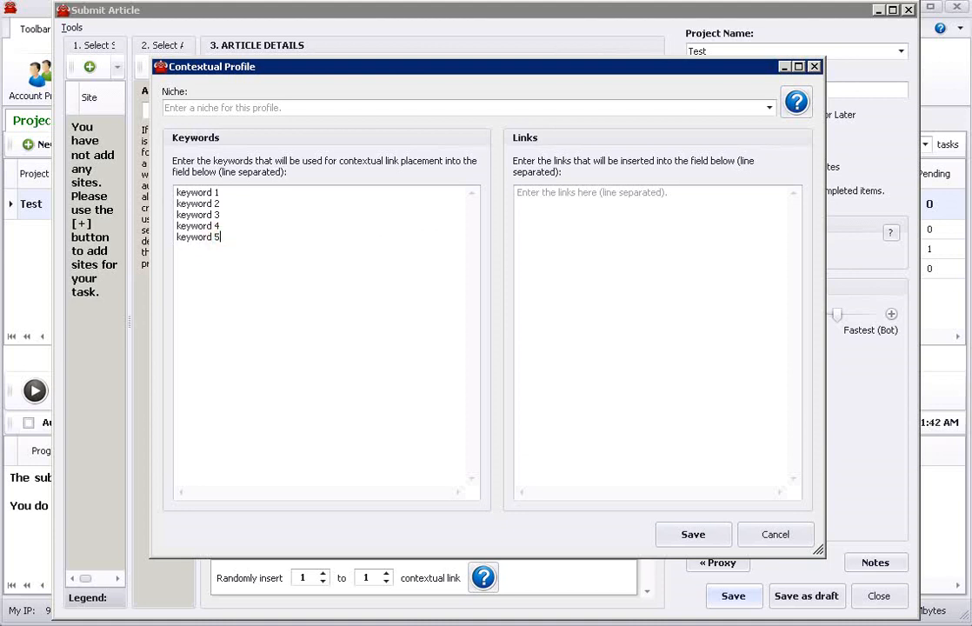
# Append to the keywords: this site, here, linked to, follow this link, expert advice, I've linked to it, click here, on this page, by going here, this
pyautogui.press('Return')
pyautogui.write("this site here linked to follow this link expert advice I've linked to it click here on this page by going here this")
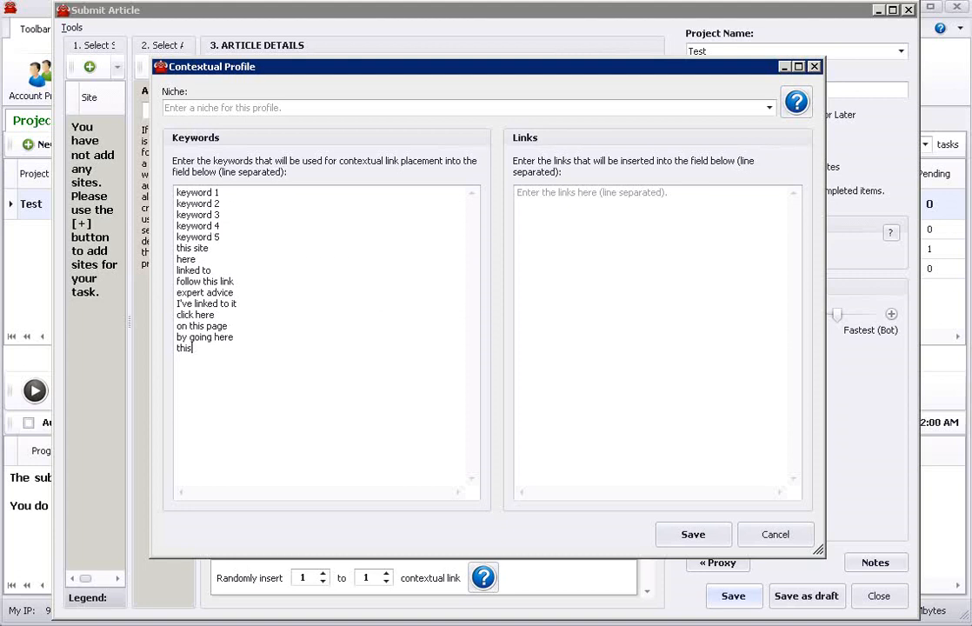
pyautogui.moveTo(222, 238); pyautogui.dragTo(176, 191)
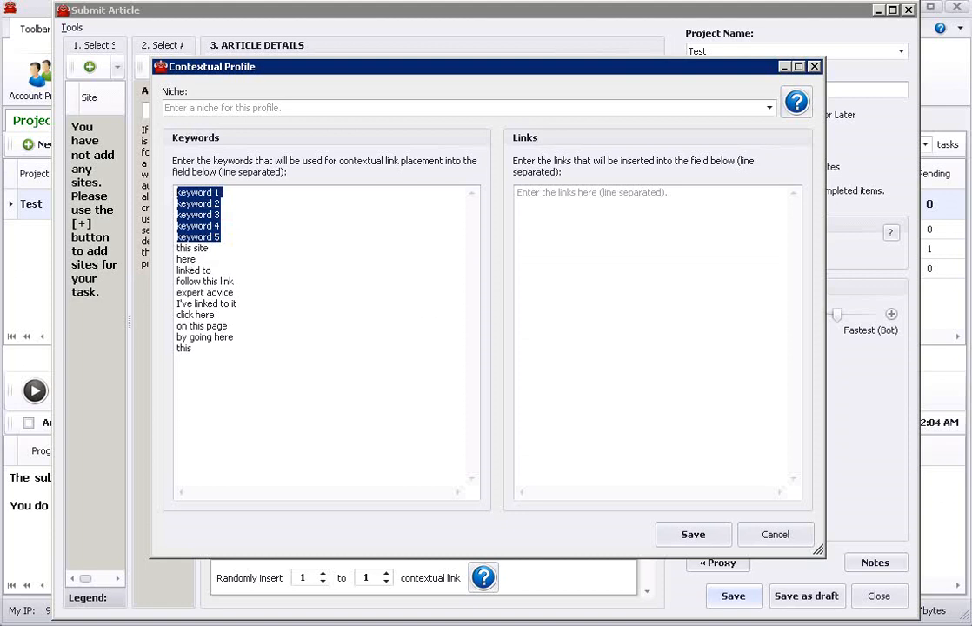
pyautogui.click(208, 249)
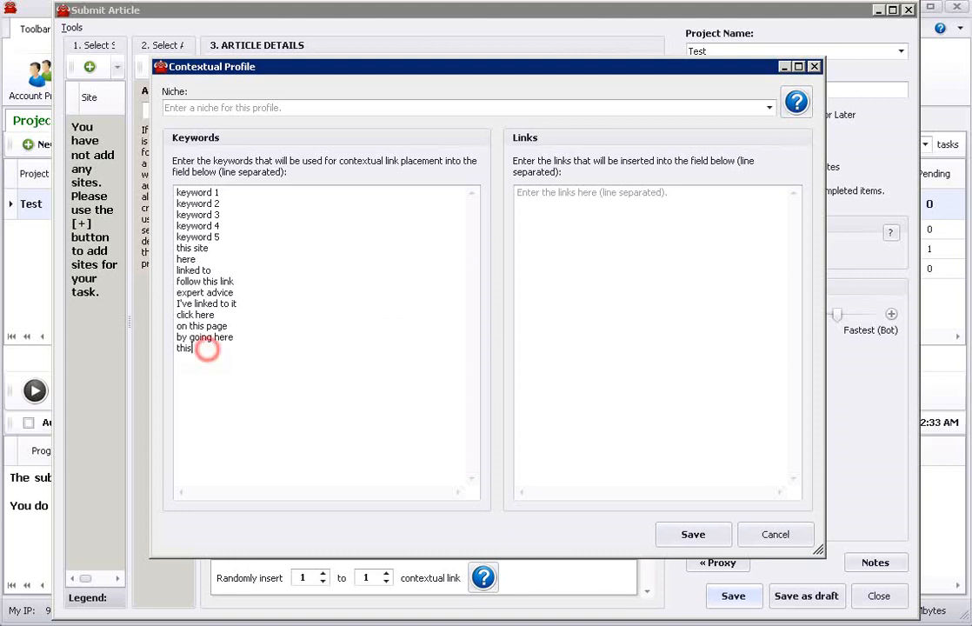
# Duplicate the block of generic phrases from "this site" to "this" at the end of the keywords
pyautogui.moveTo(202, 349); pyautogui.dragTo(175, 248)
pyautogui.hotkey('ctrl', 'c')
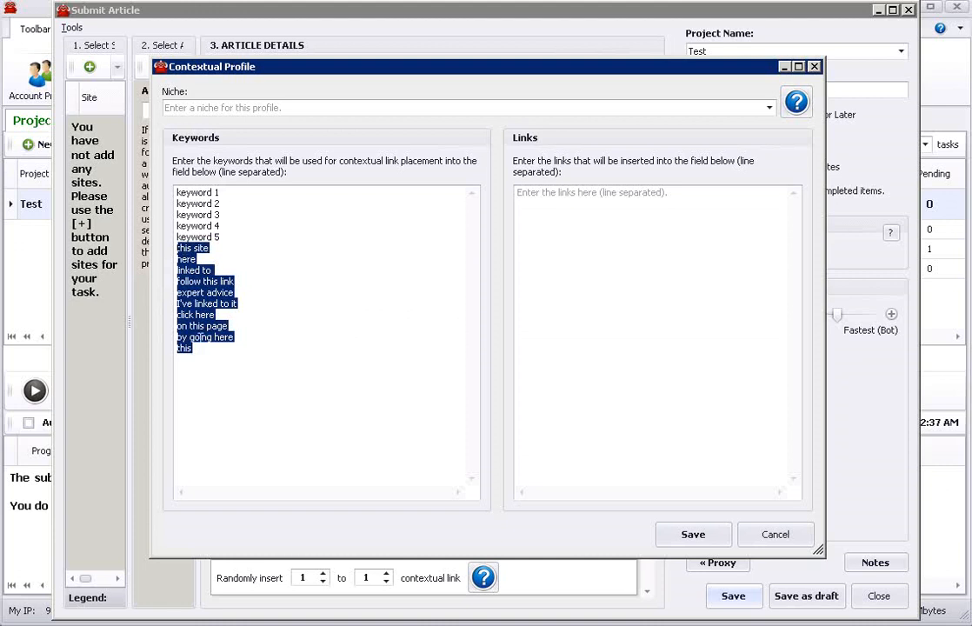
pyautogui.click(189, 348)
pyautogui.press('Return')
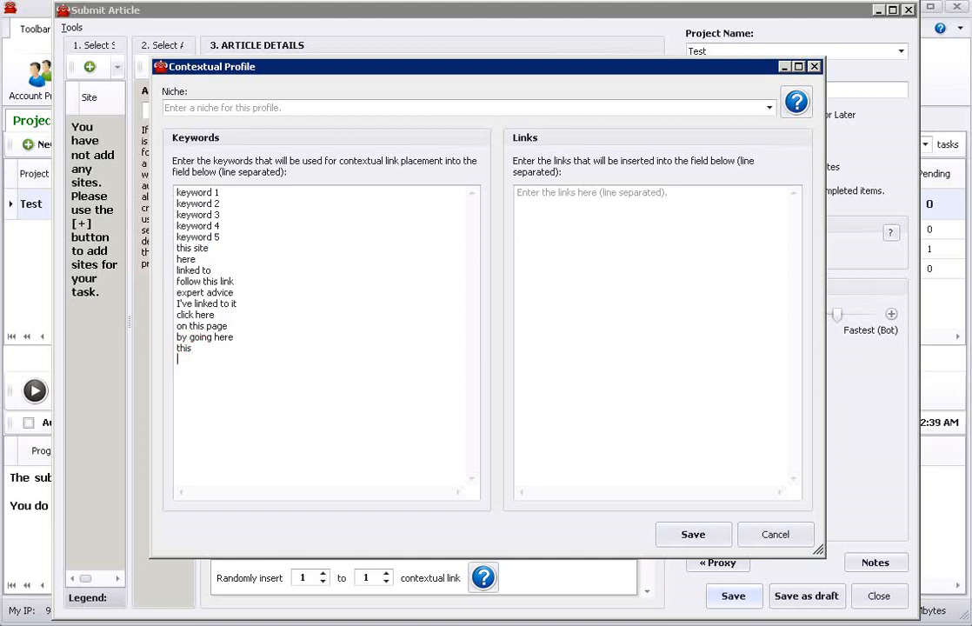
pyautogui.hotkey('ctrl', 'v')
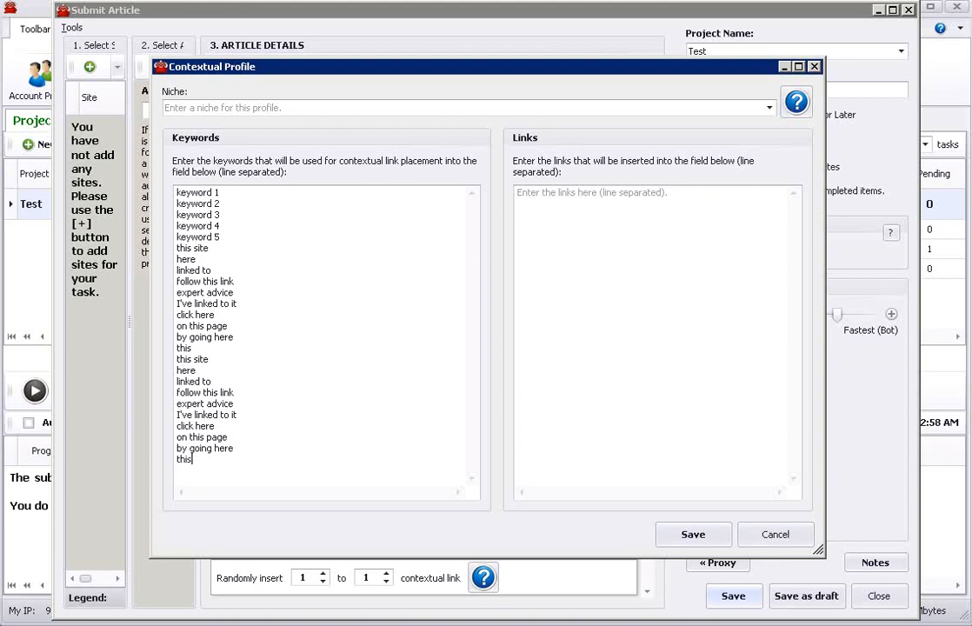
pyautogui.moveTo(238, 236); pyautogui.dragTo(148, 179)
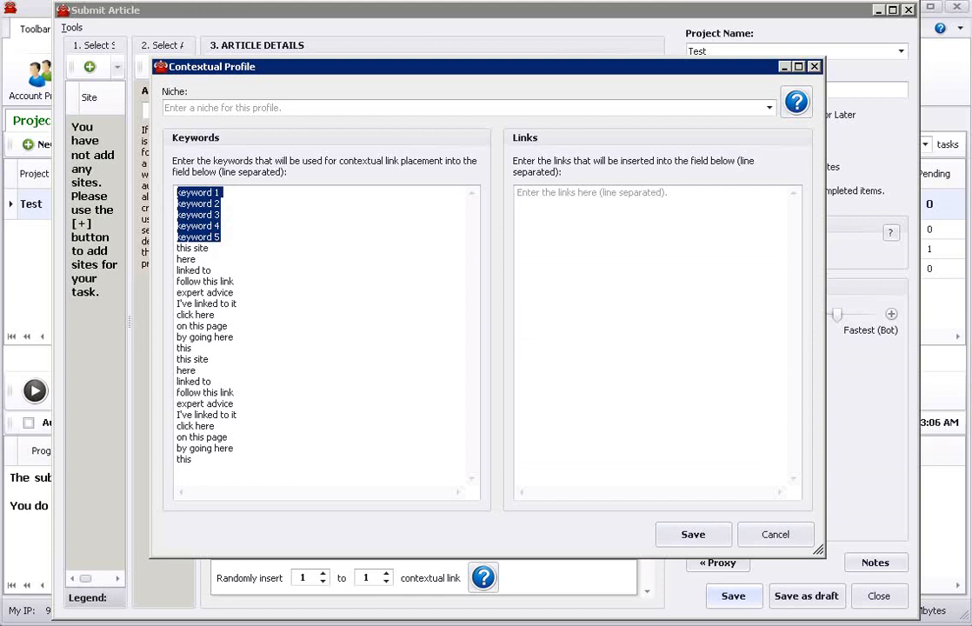
pyautogui.click(526, 192)
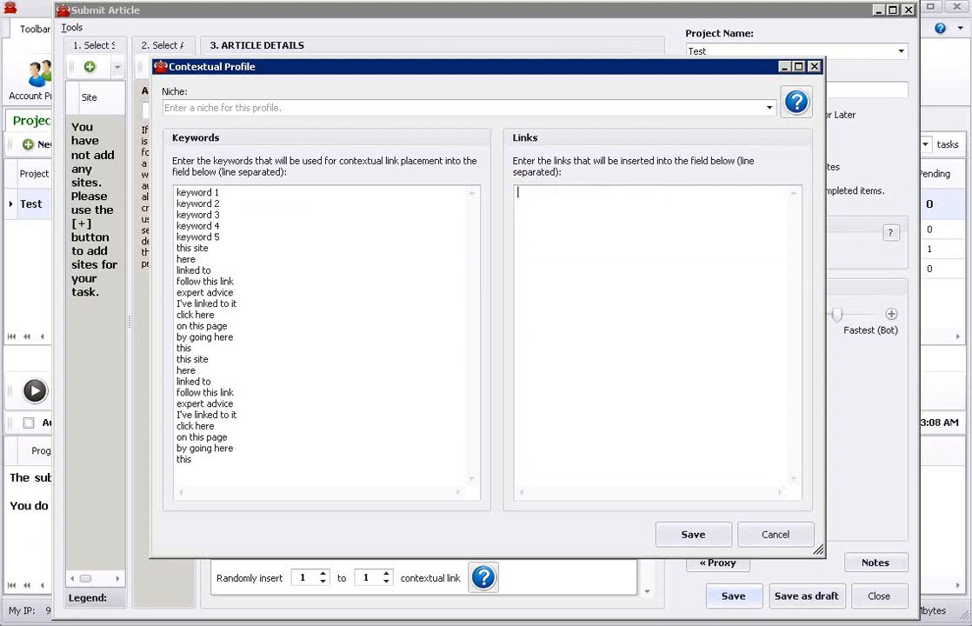
pyautogui.write('www.mysite.com/landingpage www.mysite.com/page1 www.mysite.com/page2')
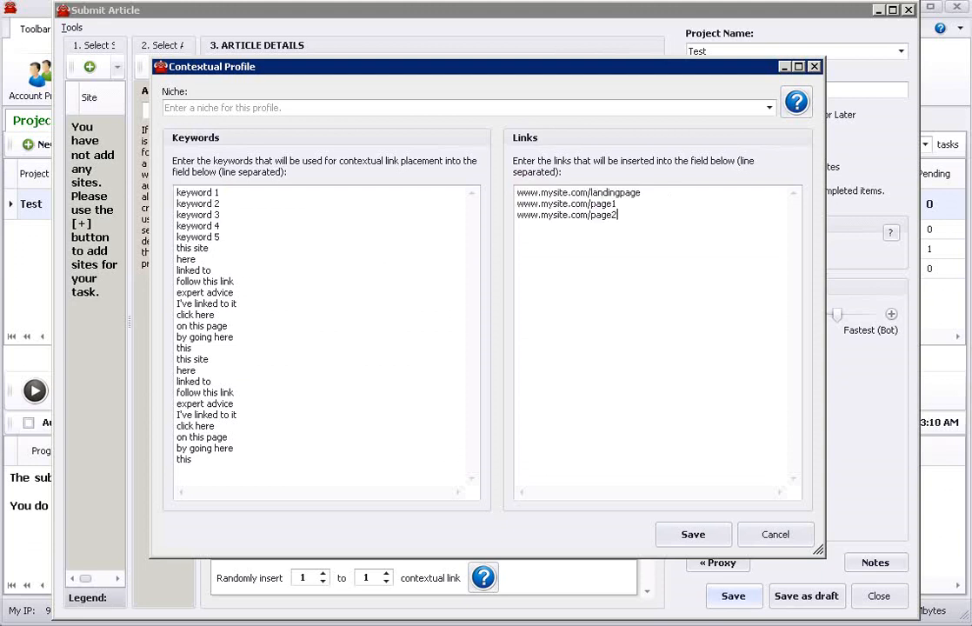
pyautogui.doubleClick(603, 193)
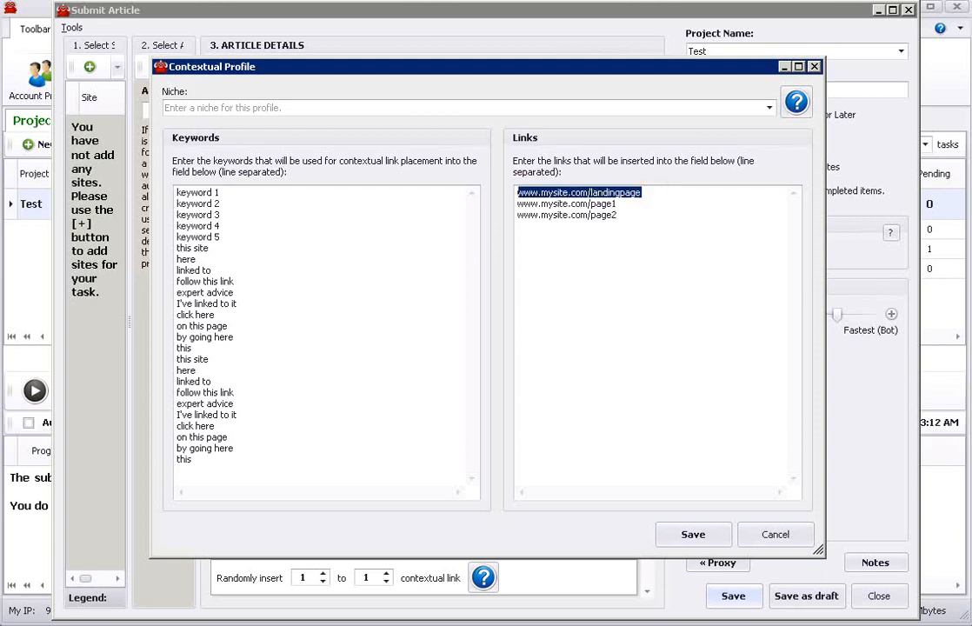
pyautogui.moveTo(615, 215); pyautogui.dragTo(517, 203)
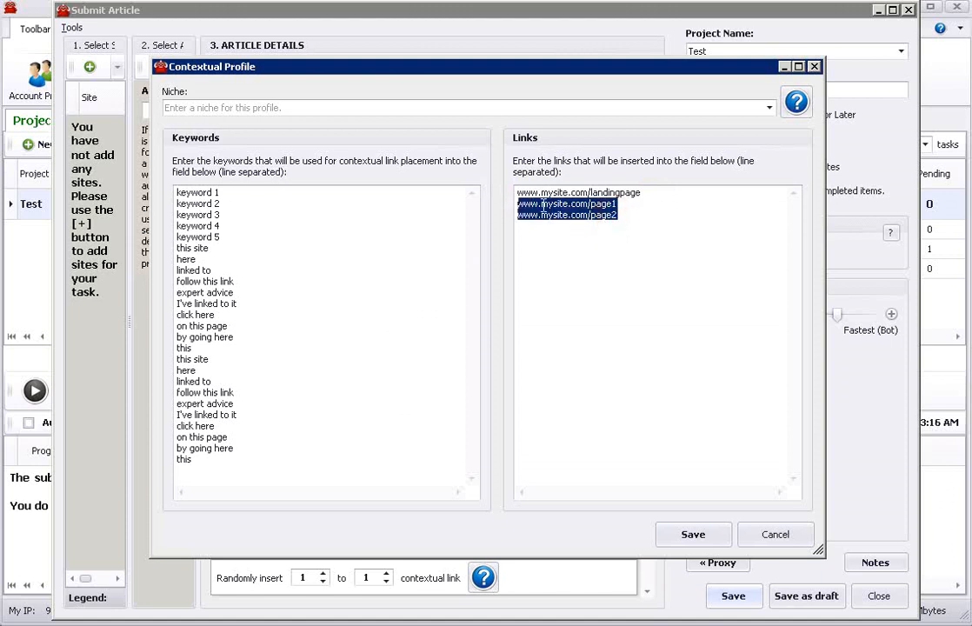
pyautogui.click(558, 257)
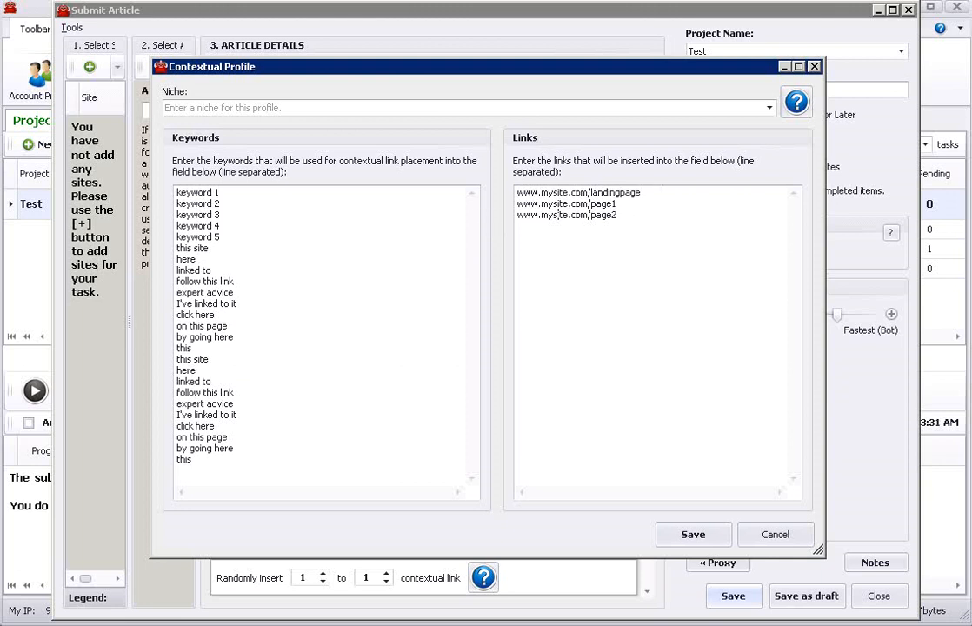
pyautogui.moveTo(647, 193); pyautogui.dragTo(518, 192)
pyautogui.hotkey('ctrl', 'c')
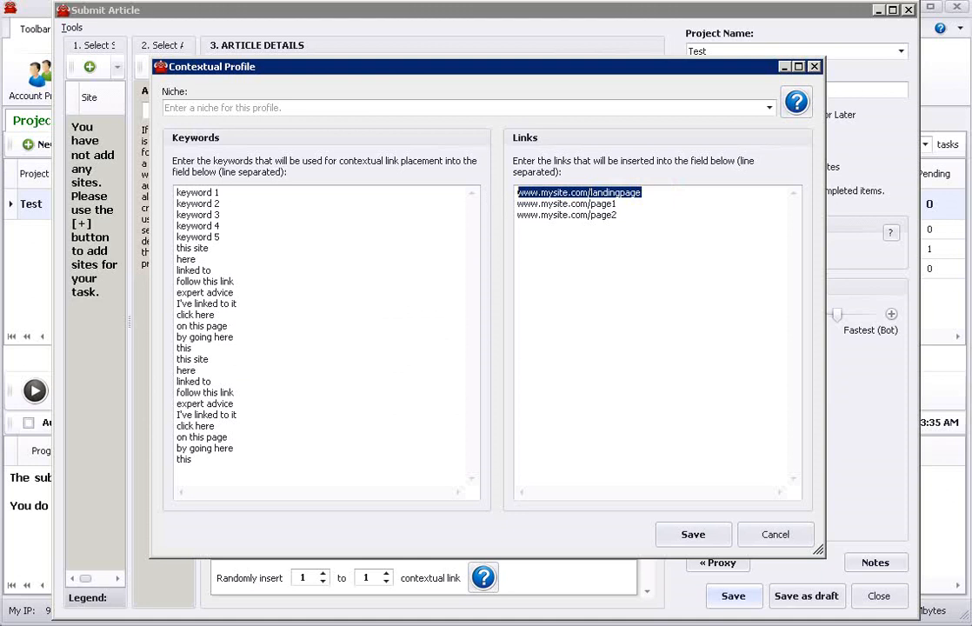
pyautogui.click(627, 219)
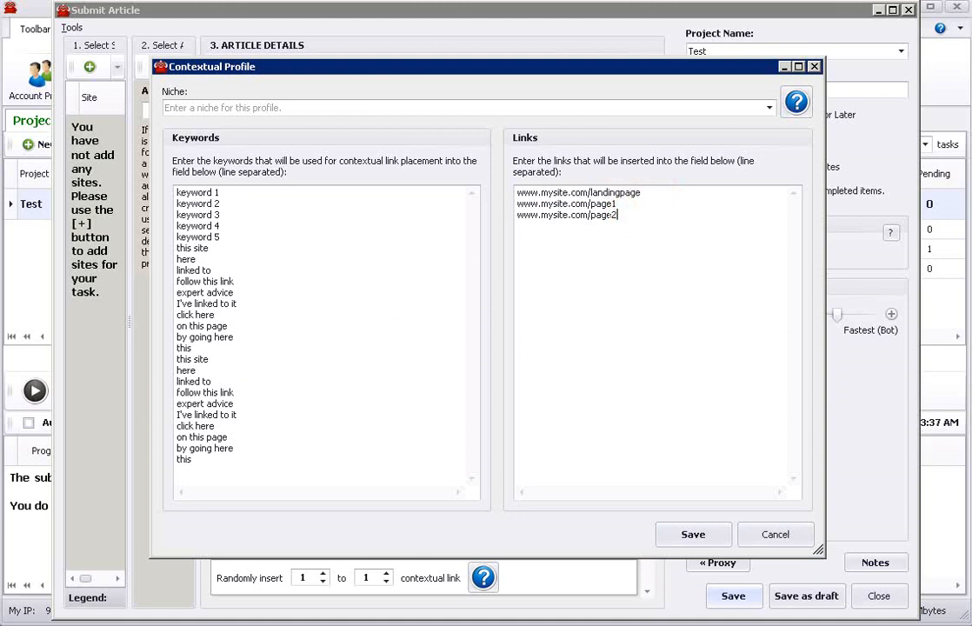
pyautogui.press('Return')
pyautogui.hotkey('ctrl', 'v')
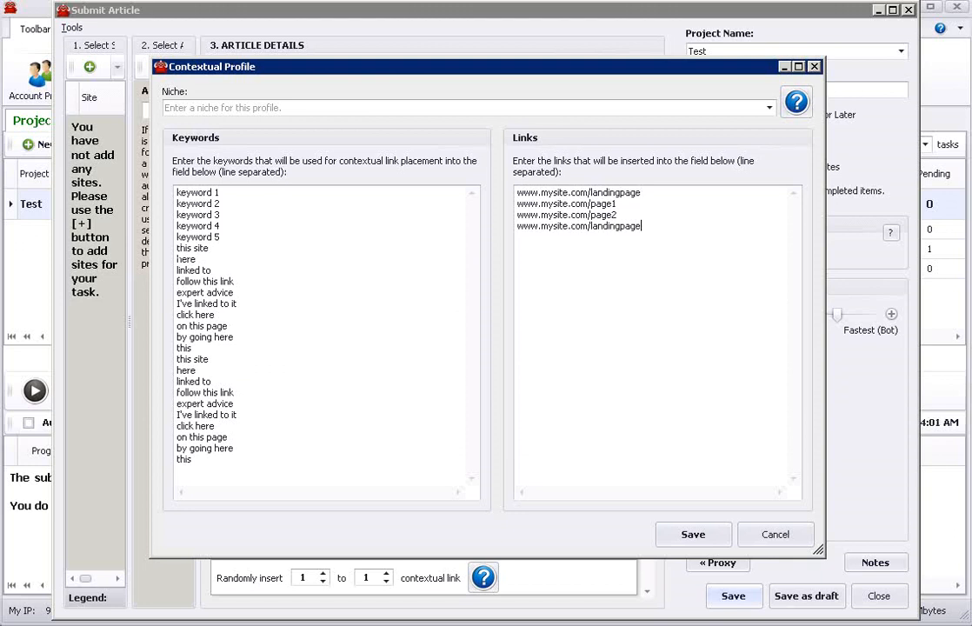
# Review the generic anchor phrases among the keywords and the repeated landing page link among the links
pyautogui.moveTo(179, 248); pyautogui.dragTo(192, 459)
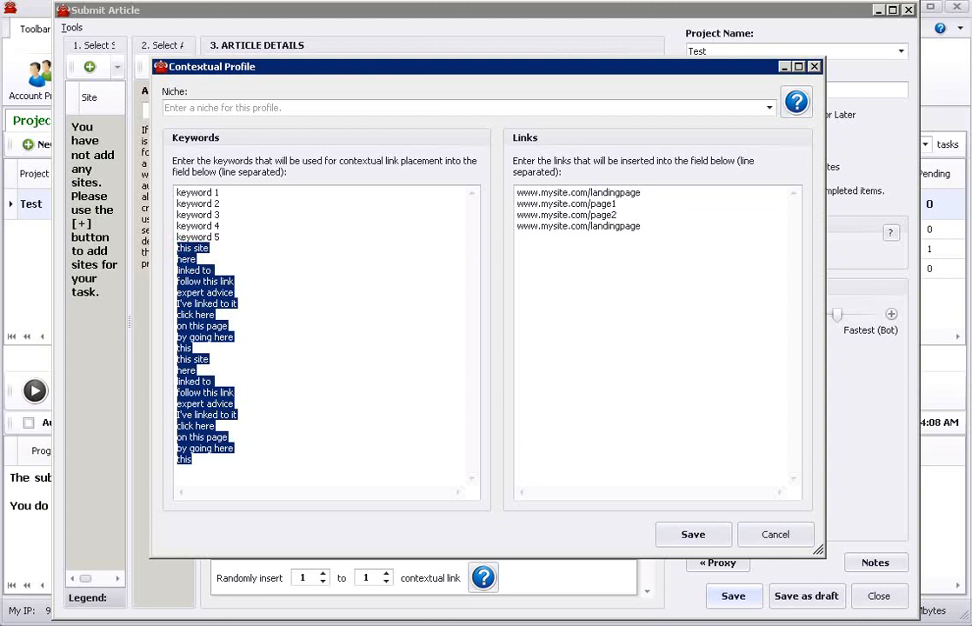
pyautogui.click(240, 226)
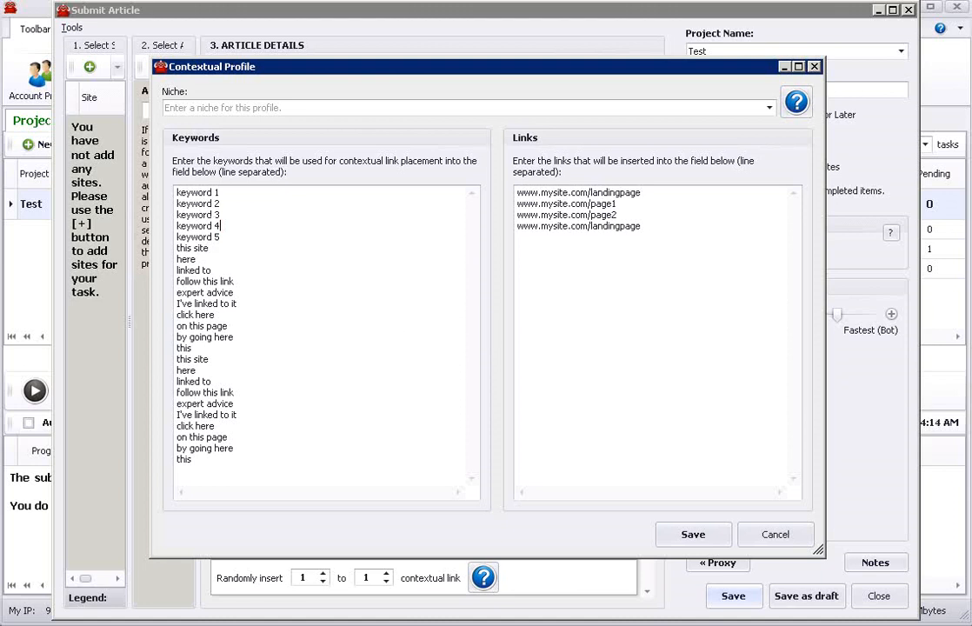
pyautogui.click(232, 223)
pyautogui.moveTo(246, 283); pyautogui.dragTo(176, 282)
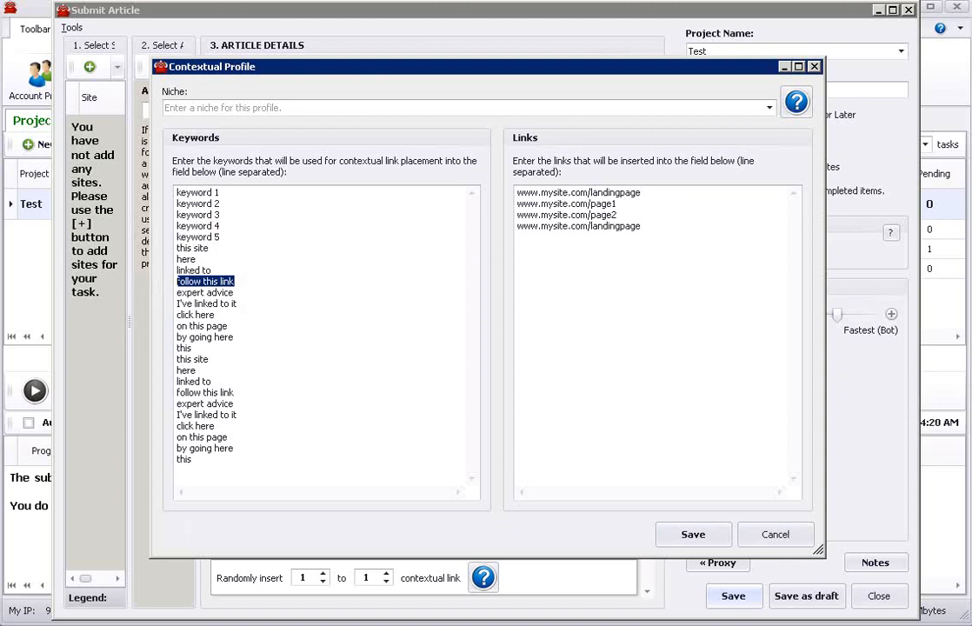
pyautogui.moveTo(641, 225); pyautogui.dragTo(462, 198)
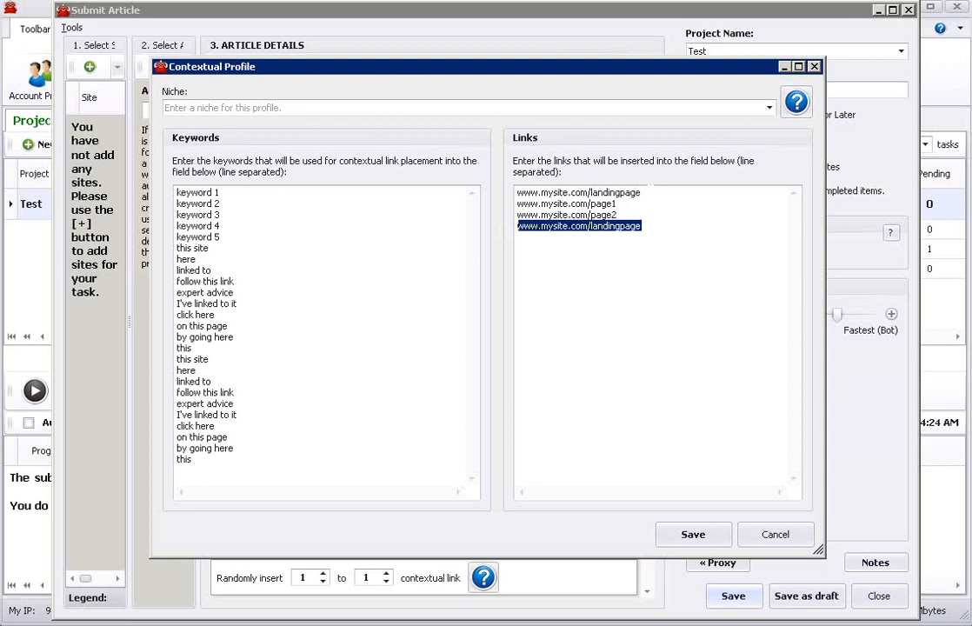
pyautogui.moveTo(640, 193); pyautogui.dragTo(518, 192)
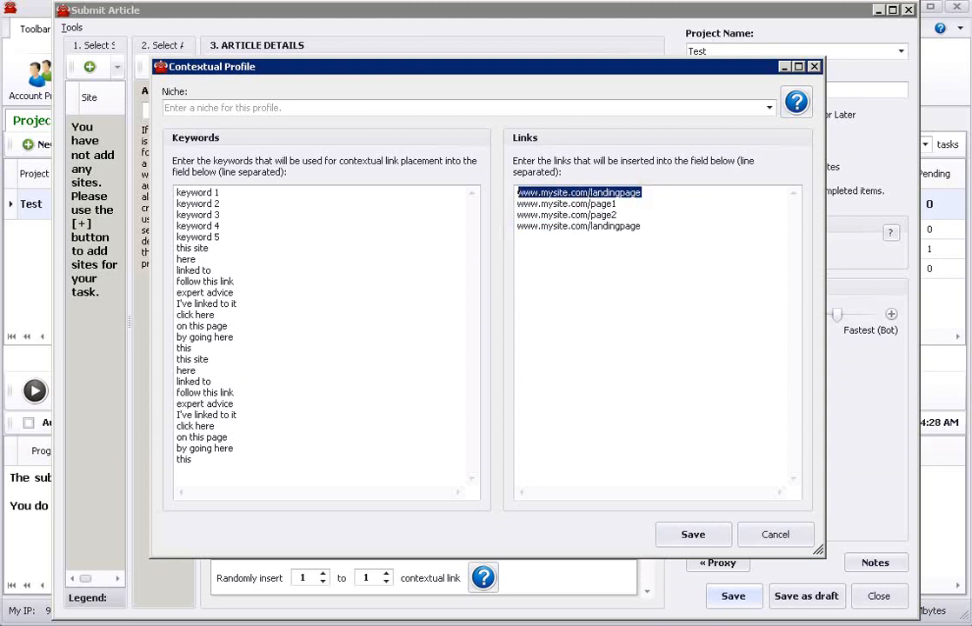
pyautogui.moveTo(640, 225); pyautogui.dragTo(501, 227)
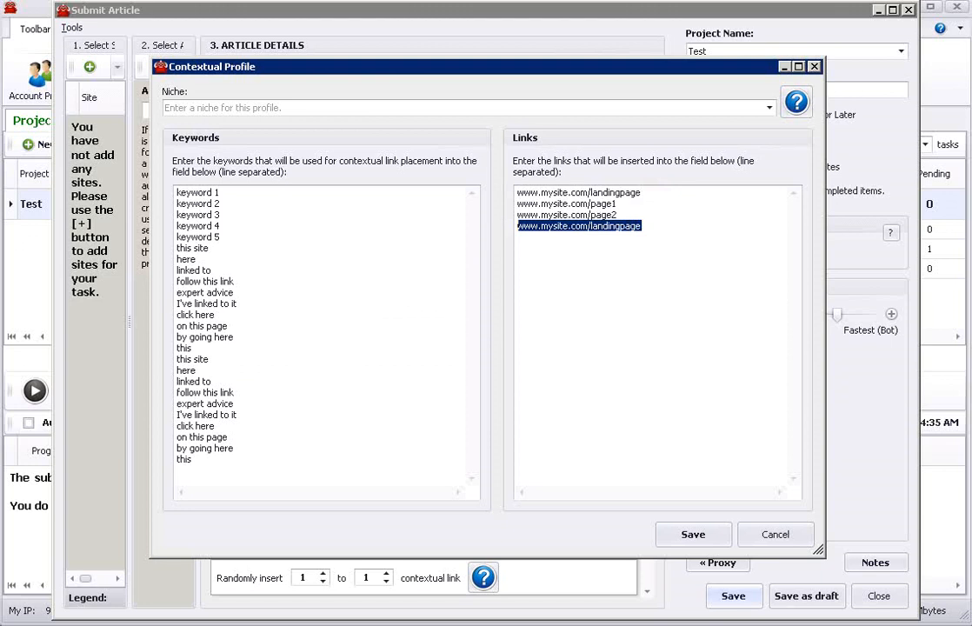
pyautogui.click(660, 226)
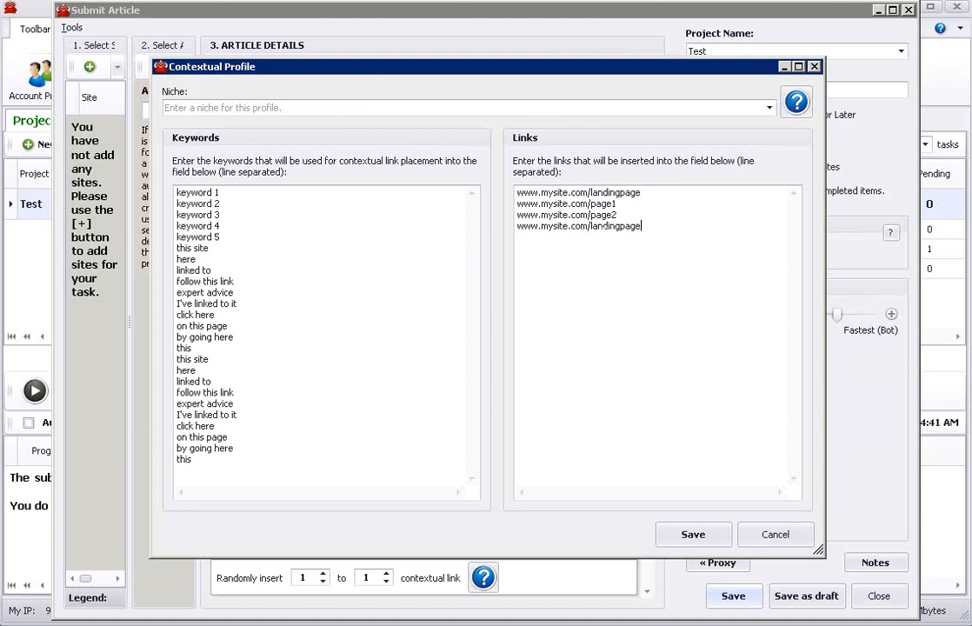
pyautogui.moveTo(643, 225); pyautogui.dragTo(516, 226)
# Discard the contextual profile and return to the article submission form
pyautogui.click(788, 535)
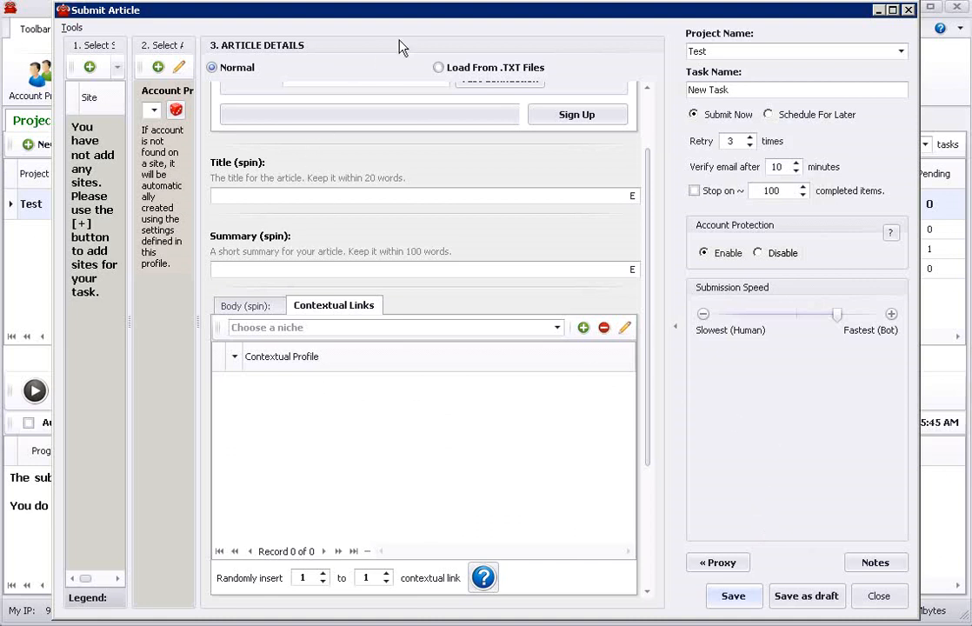
pyautogui.click(472, 18)
# Set the random insertion range to 0 to 5 contextual links
pyautogui.click(324, 582)
pyautogui.click(386, 572)
pyautogui.click(386, 574)
pyautogui.click(386, 574)
pyautogui.click(386, 574)
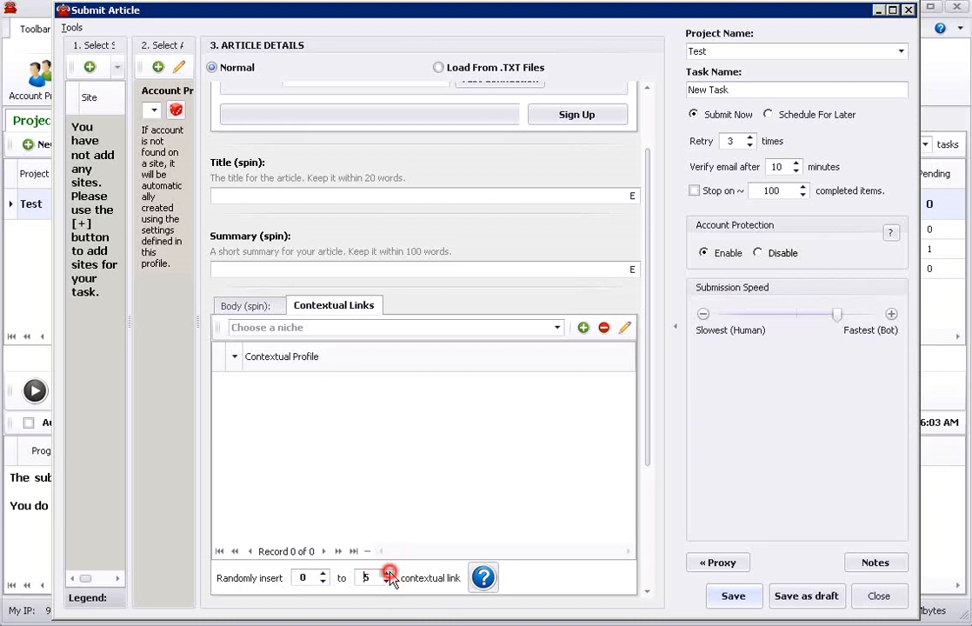
# Try several lower and higher maximums for the randomly inserted contextual links, including 3
pyautogui.click(386, 581)
pyautogui.click(386, 581)
pyautogui.click(386, 582)
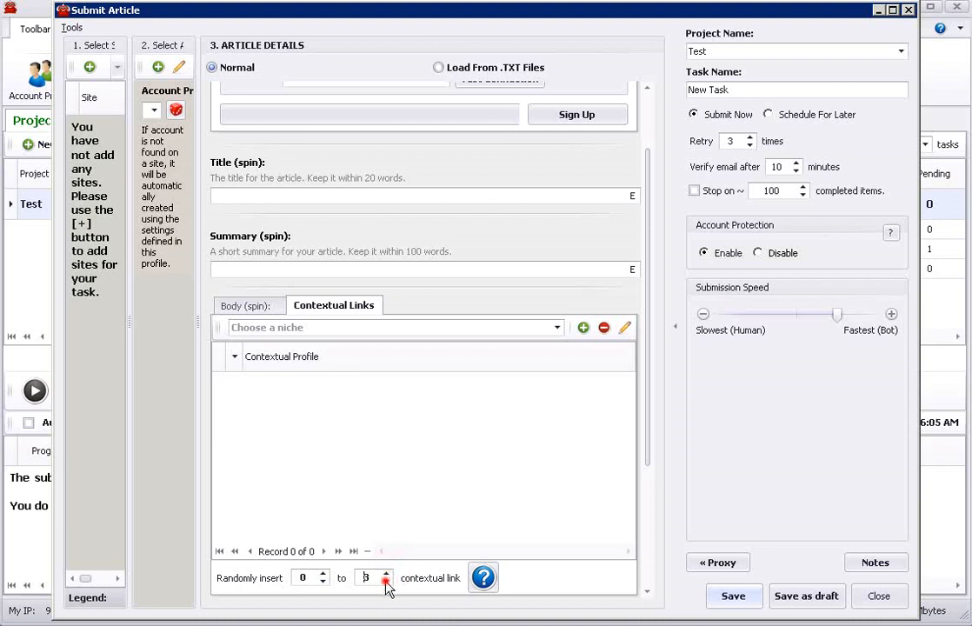
pyautogui.click(386, 581)
pyautogui.click(386, 573)
pyautogui.click(386, 573)
pyautogui.click(386, 573)
pyautogui.click(386, 573)
pyautogui.click(386, 581)
pyautogui.click(386, 582)
# Set the random insertion range to 4 to 5 contextual links
pyautogui.click(322, 574)
pyautogui.click(322, 574)
pyautogui.click(322, 574)
pyautogui.click(323, 574)
pyautogui.click(386, 575)
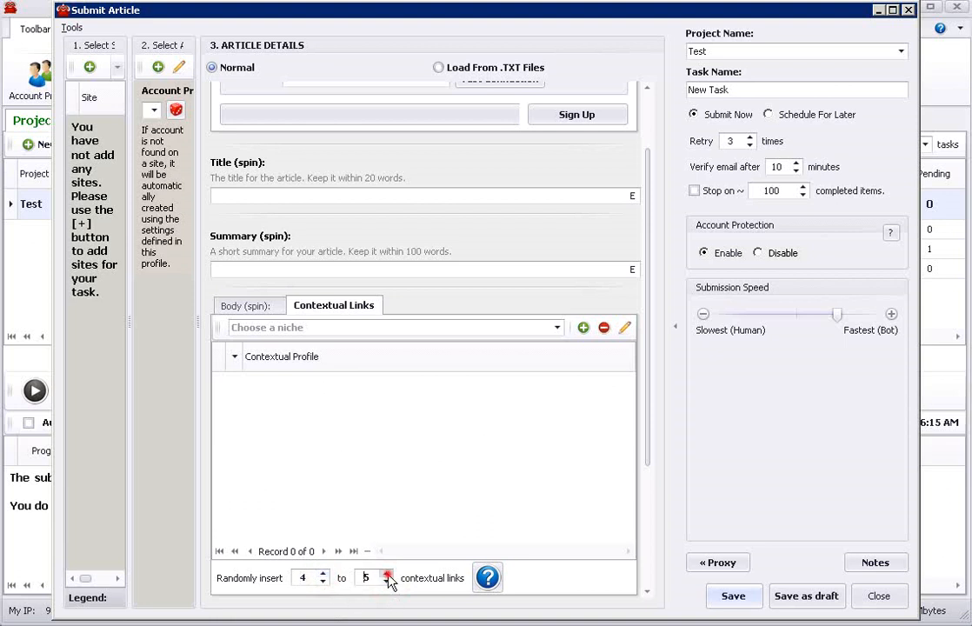
pyautogui.click(386, 575)
# Lower the minimum and the maximum number of randomly inserted contextual links
pyautogui.click(324, 581)
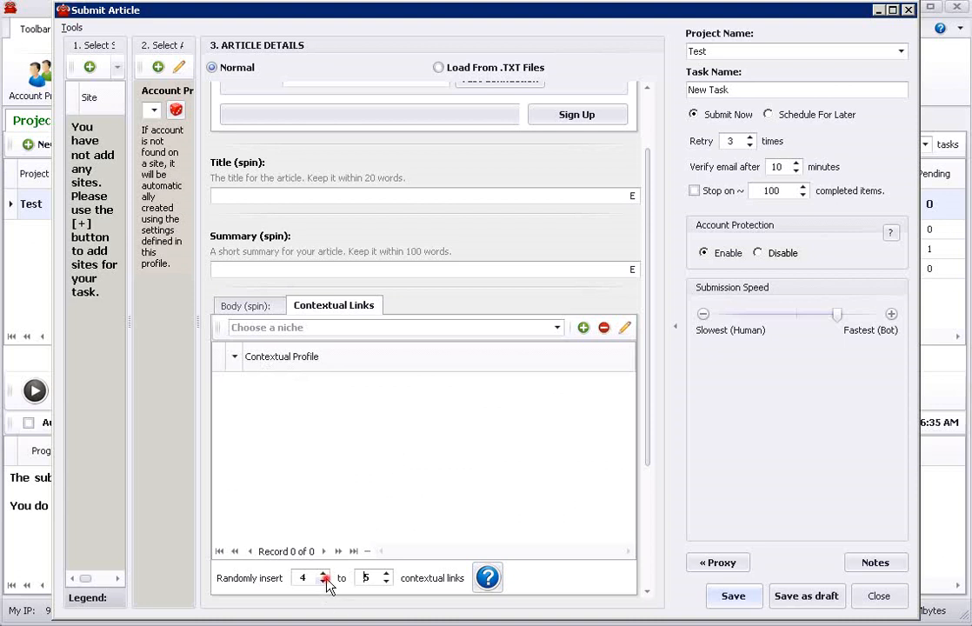
pyautogui.click(385, 582)
pyautogui.click(385, 582)
pyautogui.click(385, 582)
pyautogui.click(385, 582)
pyautogui.click(385, 583)
# Look through the available article content sources above the title field
pyautogui.moveTo(646, 192); pyautogui.dragTo(644, 100)
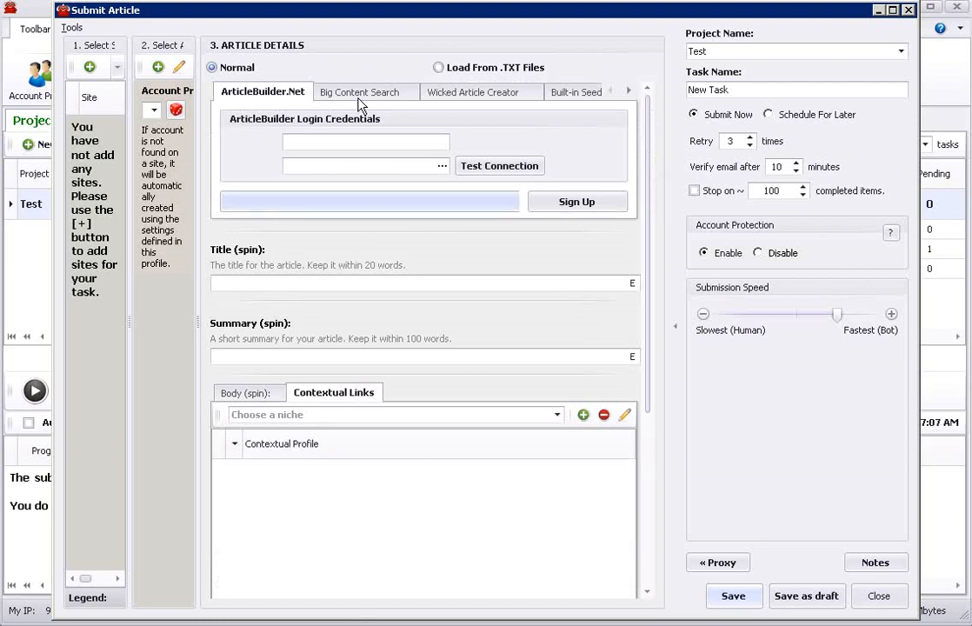
pyautogui.click(629, 91)
pyautogui.click(610, 91)
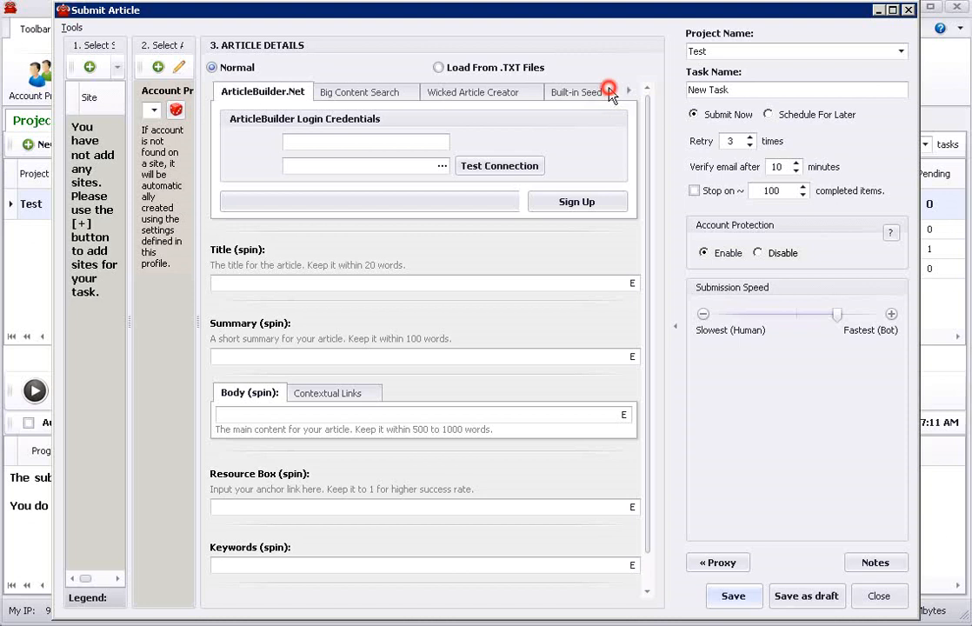